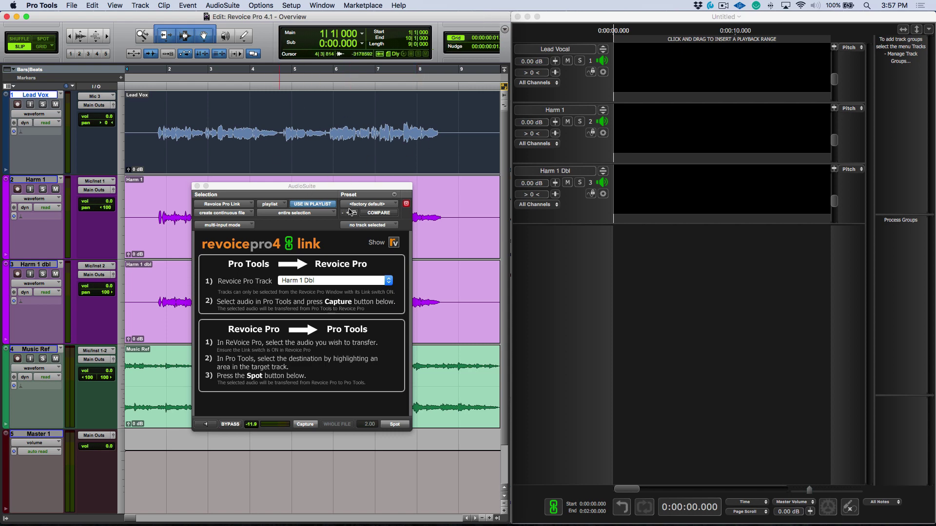
# Capture the Lead Vox, Harm 1 and Harm 1 dbl regions onto the Lead Vocal, Harm 1 and Harm 1 Dbl Revoice Pro tracks
pyautogui.click(349, 281)
pyautogui.click(349, 263)
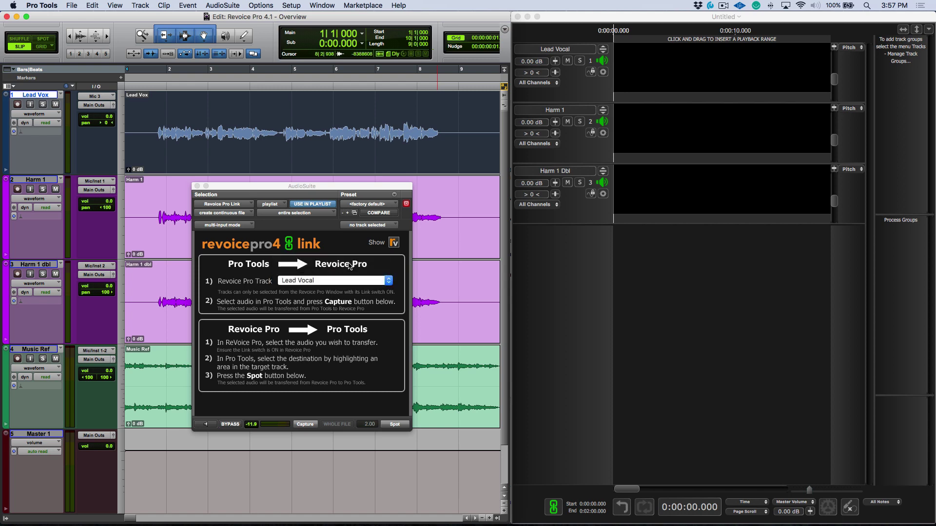
pyautogui.click(315, 425)
pyautogui.press(';')
pyautogui.click(347, 282)
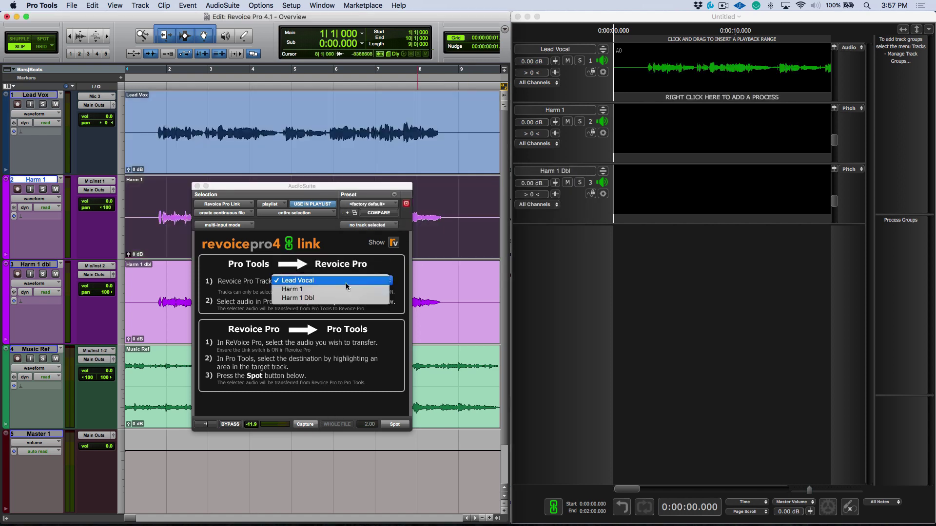
pyautogui.click(347, 289)
pyautogui.click(308, 425)
pyautogui.press(';')
pyautogui.click(347, 282)
pyautogui.click(347, 290)
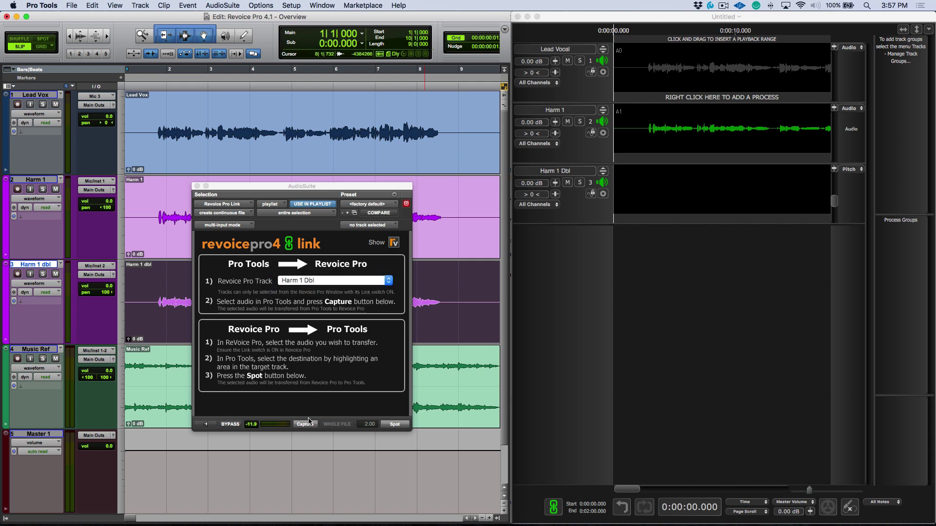
pyautogui.click(308, 424)
# Maximize Revoice Pro, zoom the timeline in, and select the Lead Vocal clip
pyautogui.click(538, 16)
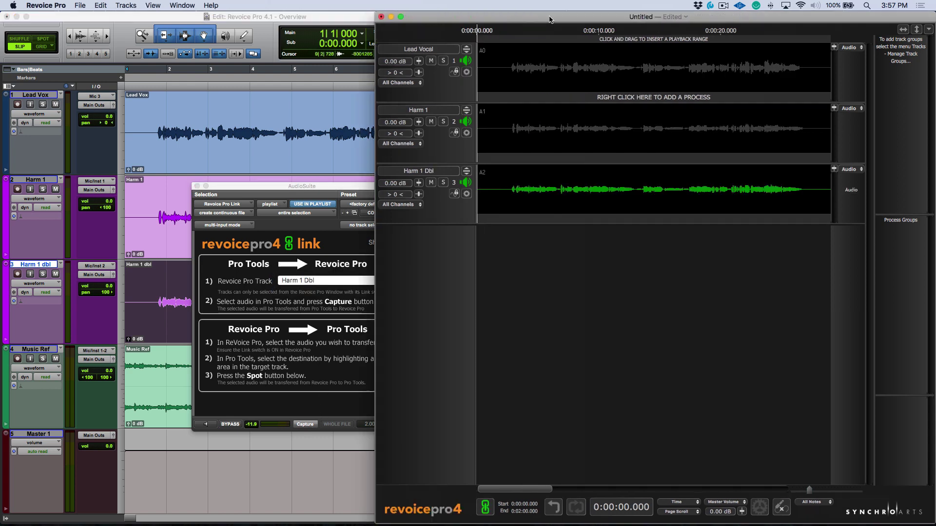
pyautogui.scroll(2, 344, 83)
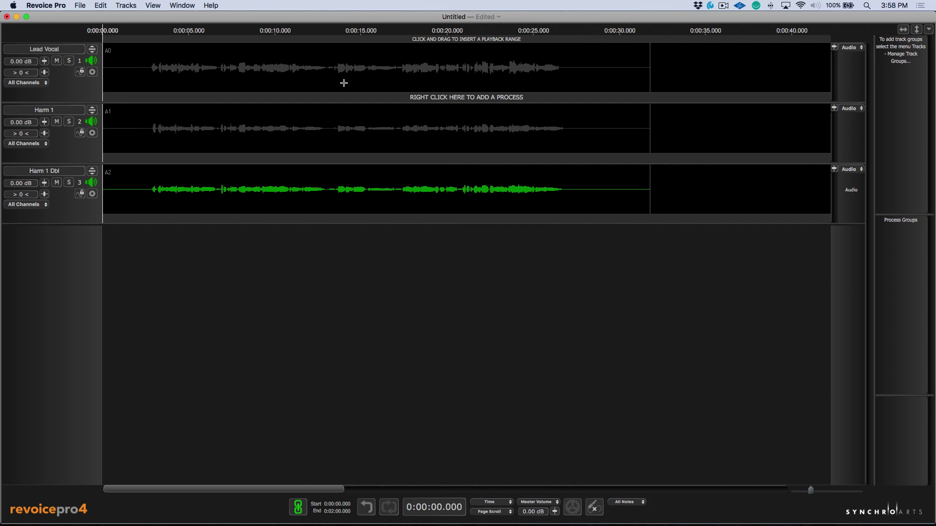
pyautogui.click(344, 84)
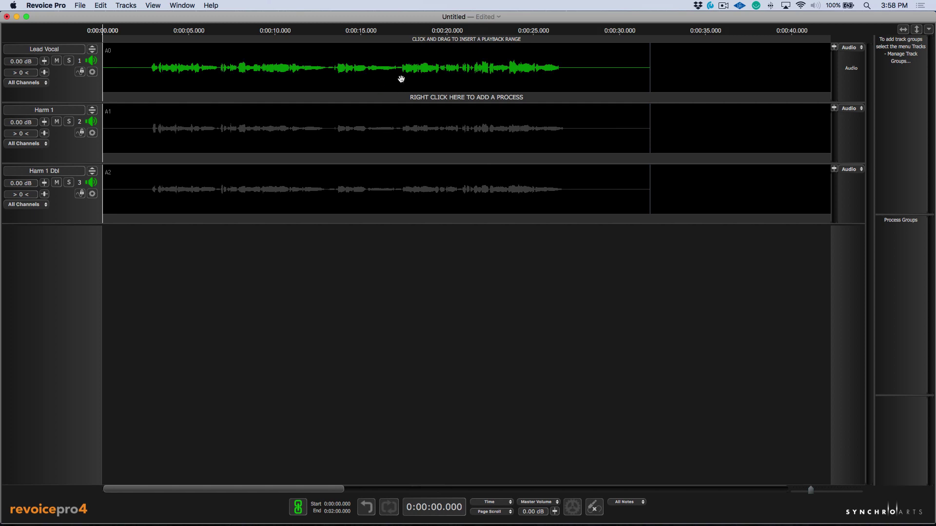
pyautogui.press('super+p')
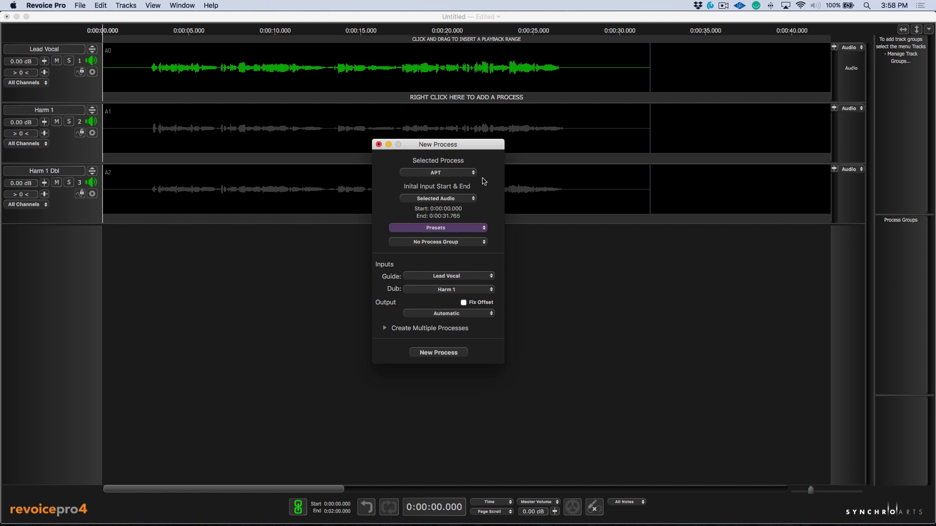
pyautogui.click(441, 173)
pyautogui.click(439, 182)
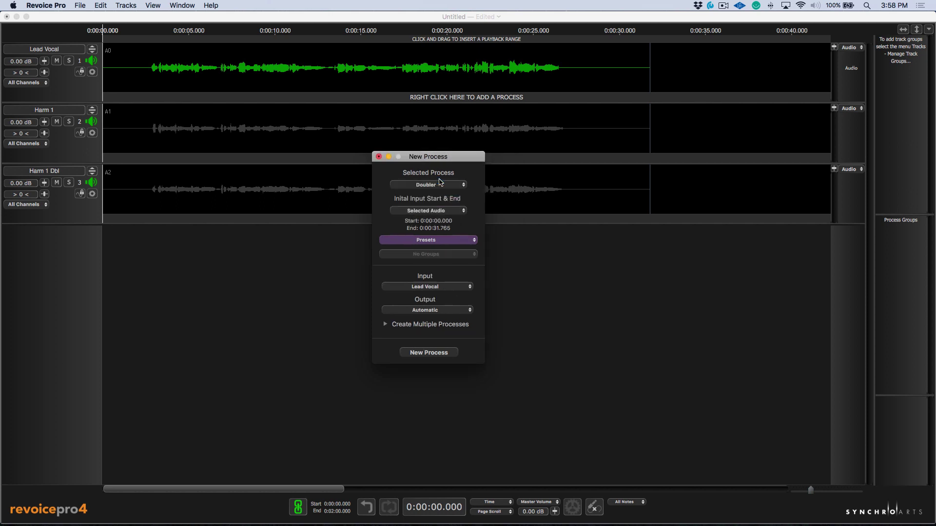
pyautogui.click(425, 240)
pyautogui.moveTo(434, 258)
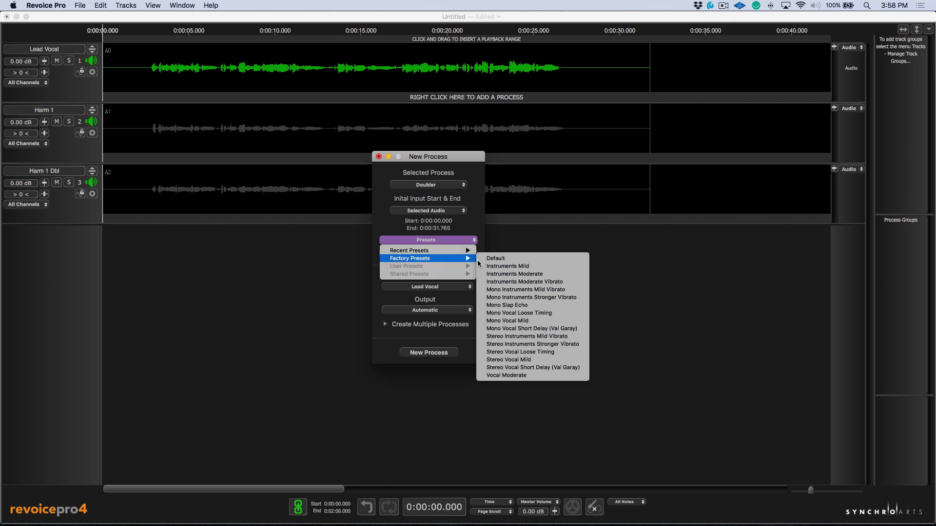
pyautogui.click(511, 358)
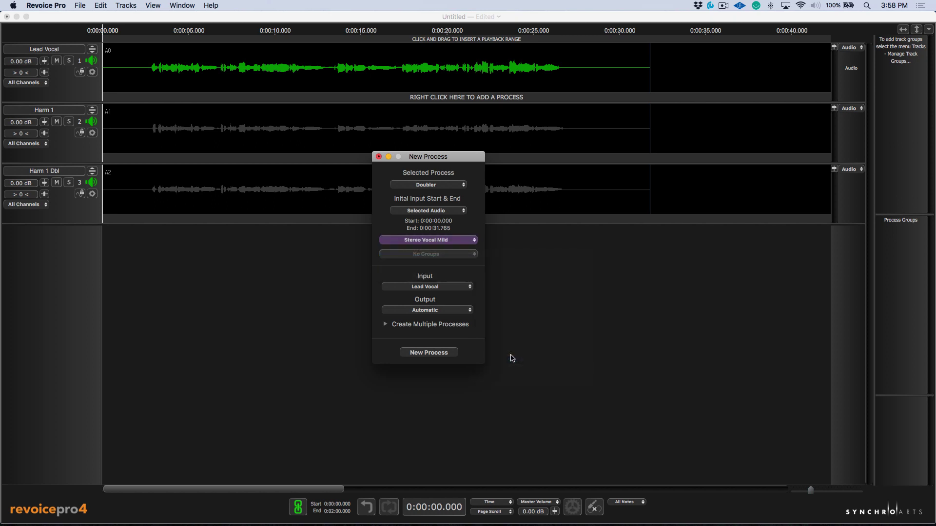
pyautogui.click(443, 312)
pyautogui.click(467, 303)
pyautogui.click(435, 354)
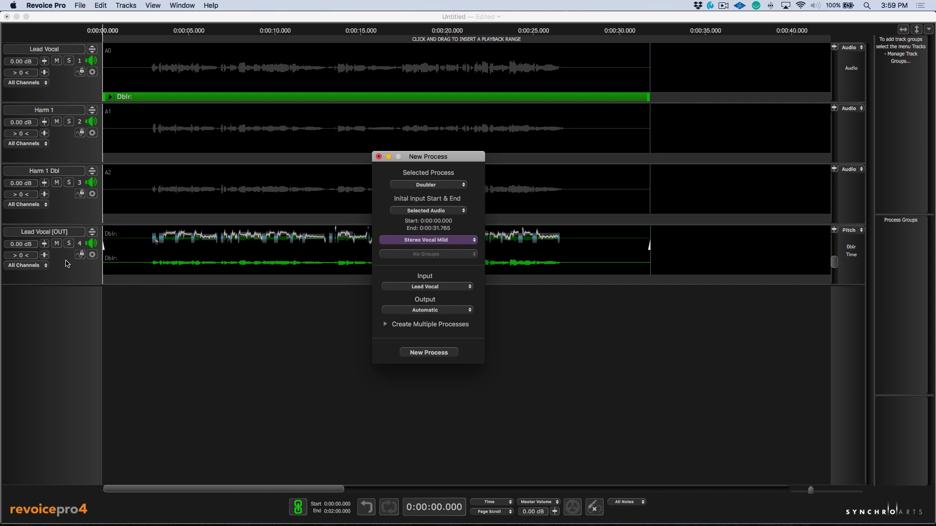
pyautogui.click(234, 258)
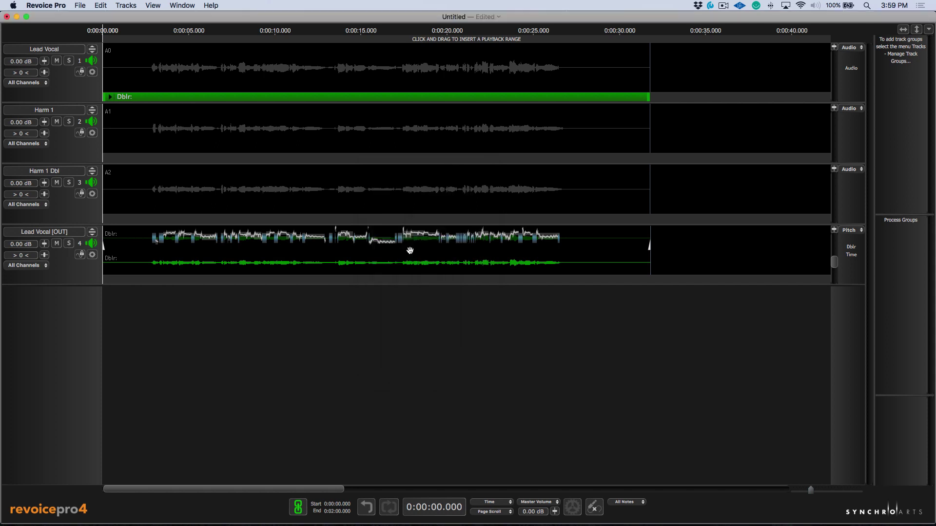
# Undo the doubler process and start a new APT process from Lead Vocal
pyautogui.press('super+z')
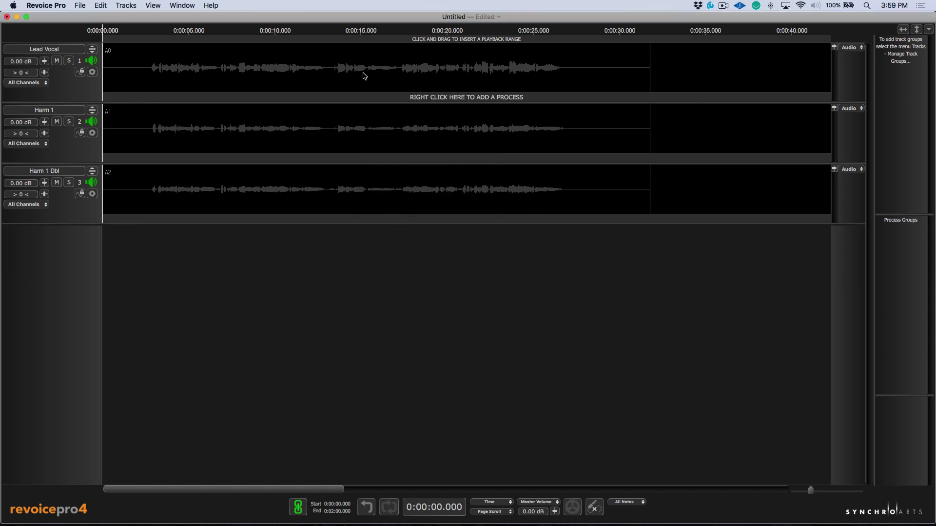
pyautogui.click(363, 73)
pyautogui.rightClick(363, 74)
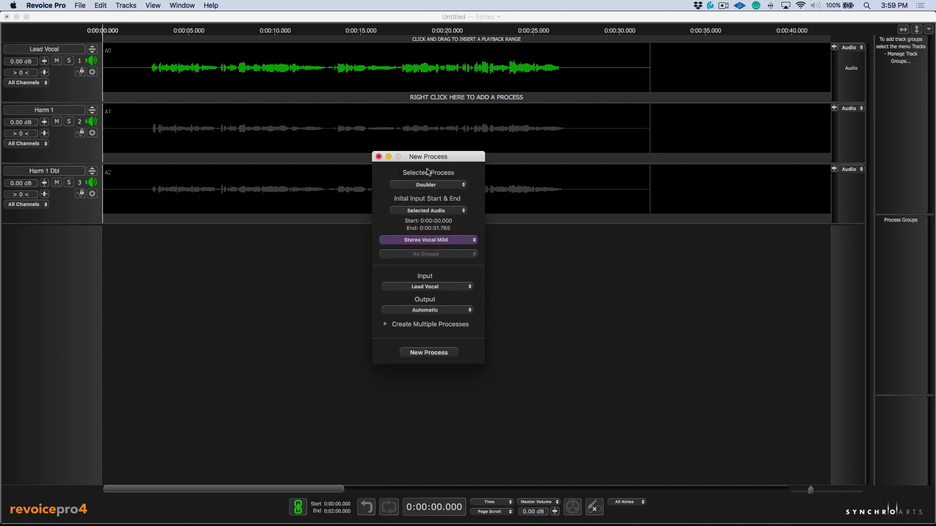
pyautogui.click(422, 185)
pyautogui.click(422, 177)
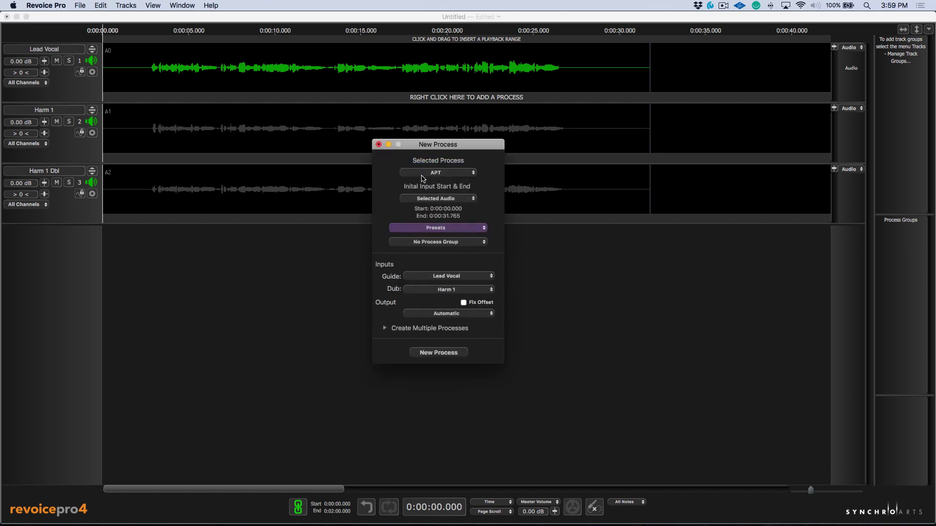
# Apply the Tight Timing only preset, set multiple processes to 2, and create them
pyautogui.click(451, 228)
pyautogui.moveTo(429, 251)
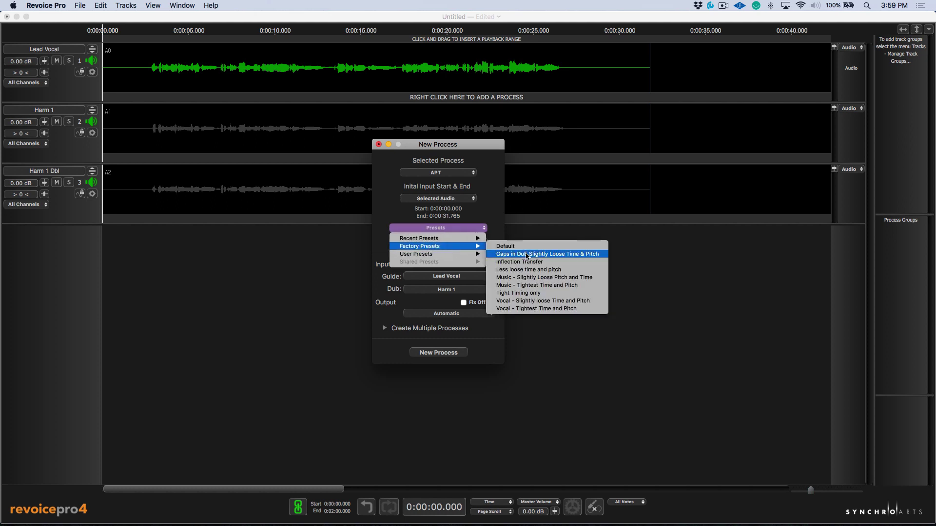
pyautogui.click(525, 294)
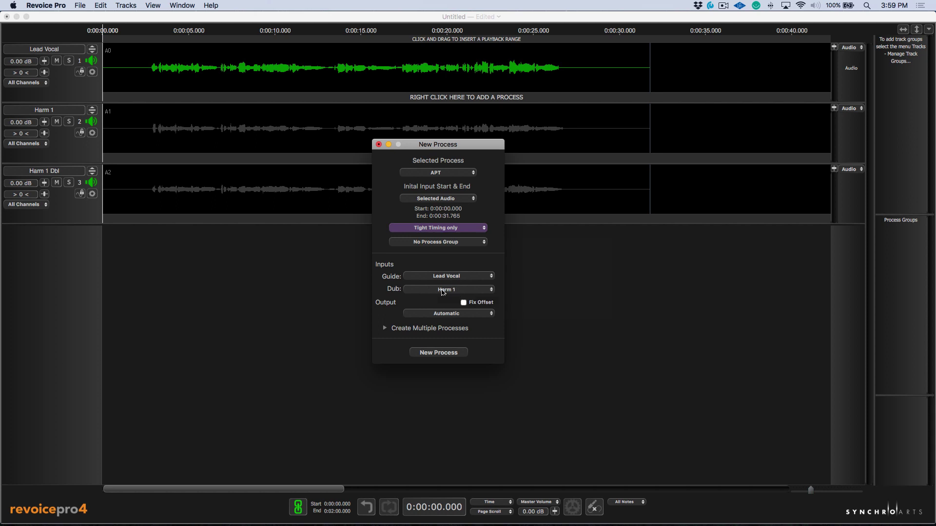
pyautogui.click(385, 328)
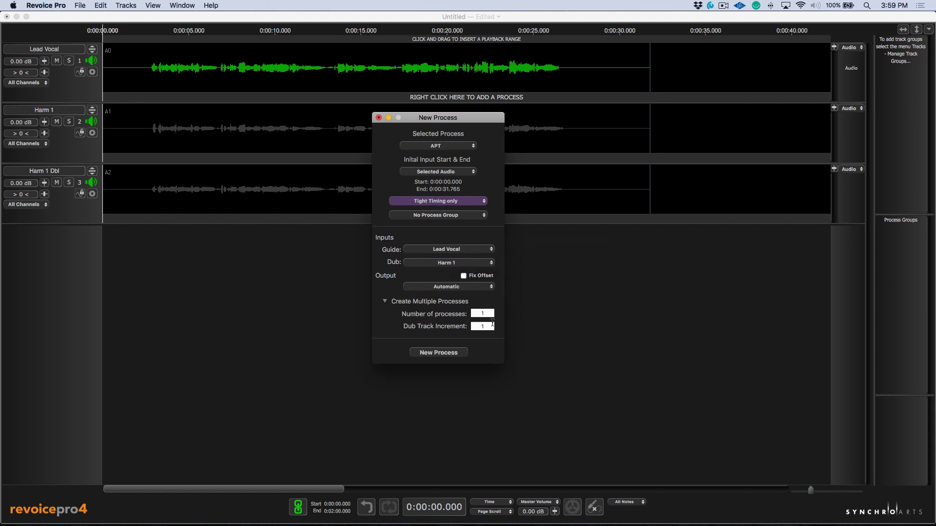
pyautogui.click(482, 314)
pyautogui.click(441, 354)
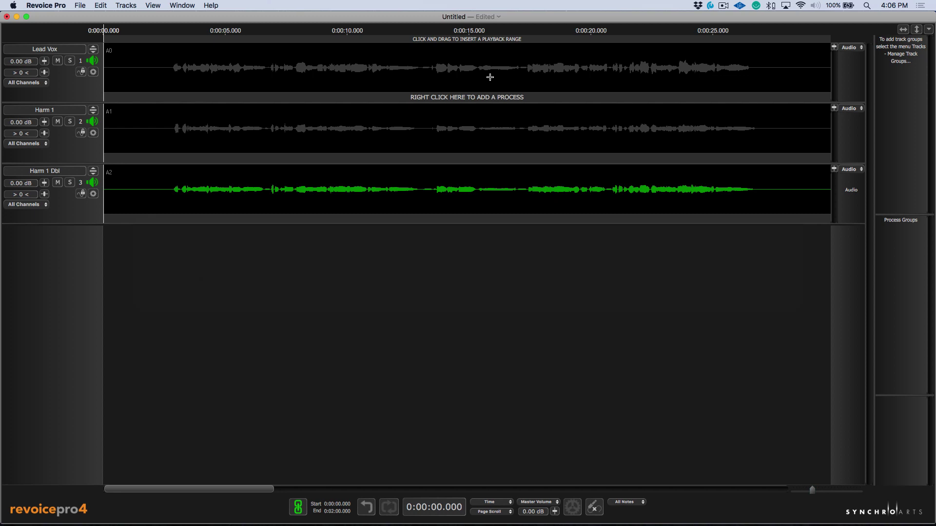
# Start a new APT process from Lead Vox with the Tight Timing only preset
pyautogui.click(489, 77)
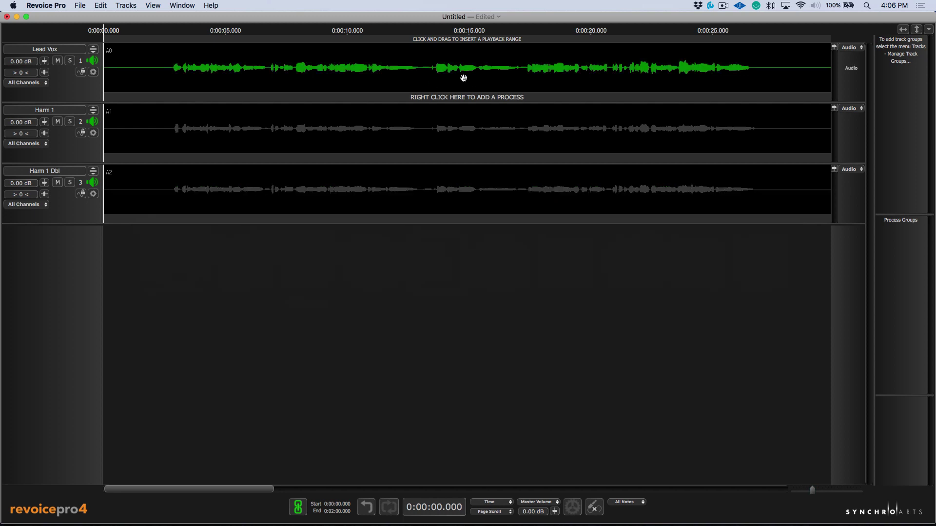
pyautogui.press('super+p')
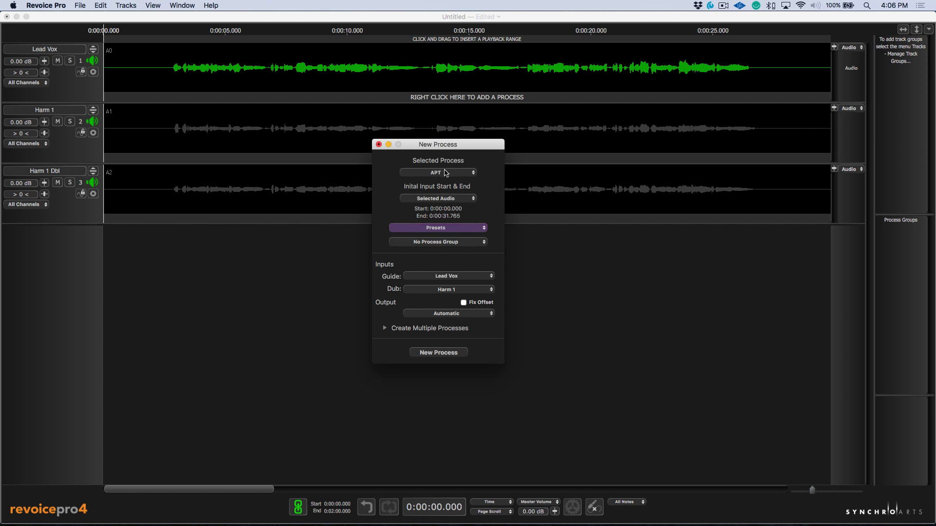
pyautogui.click(447, 229)
pyautogui.moveTo(439, 247)
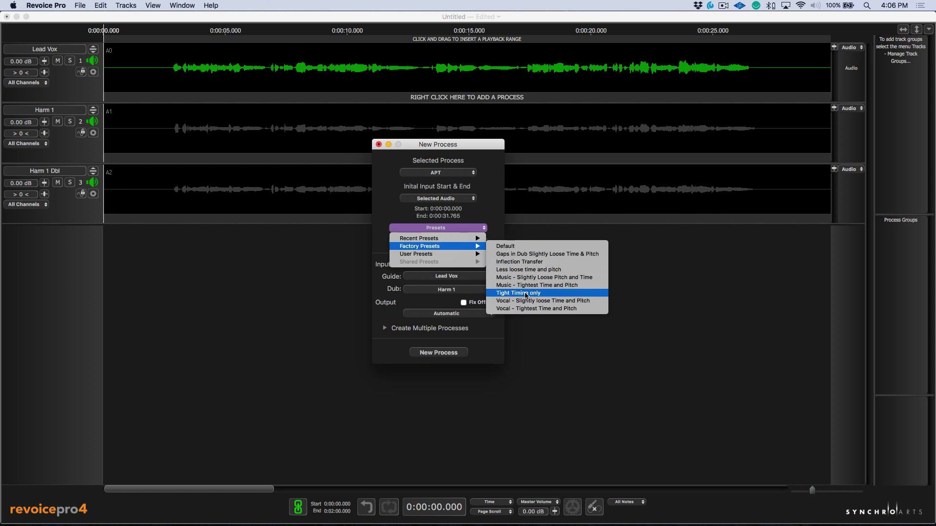
pyautogui.click(526, 294)
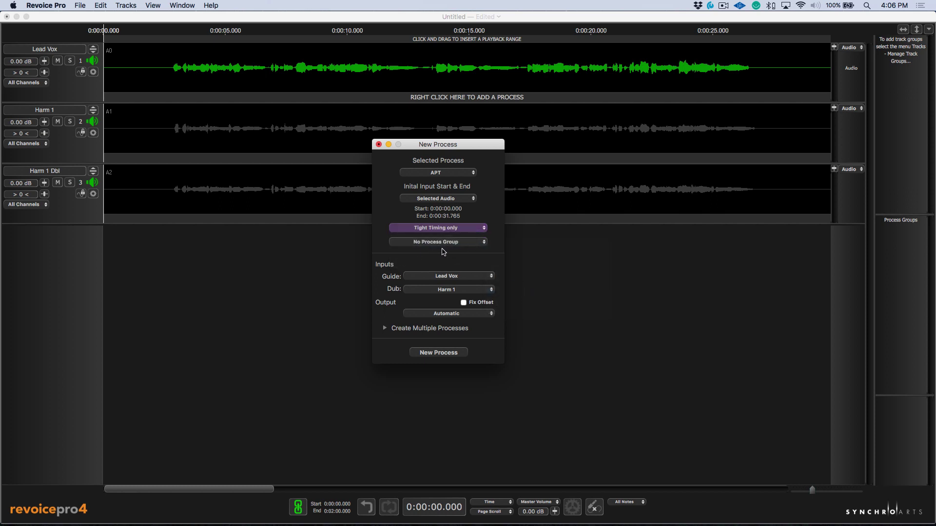
# Put the processes in a New Process Group, set the number to 2, and create them
pyautogui.click(444, 242)
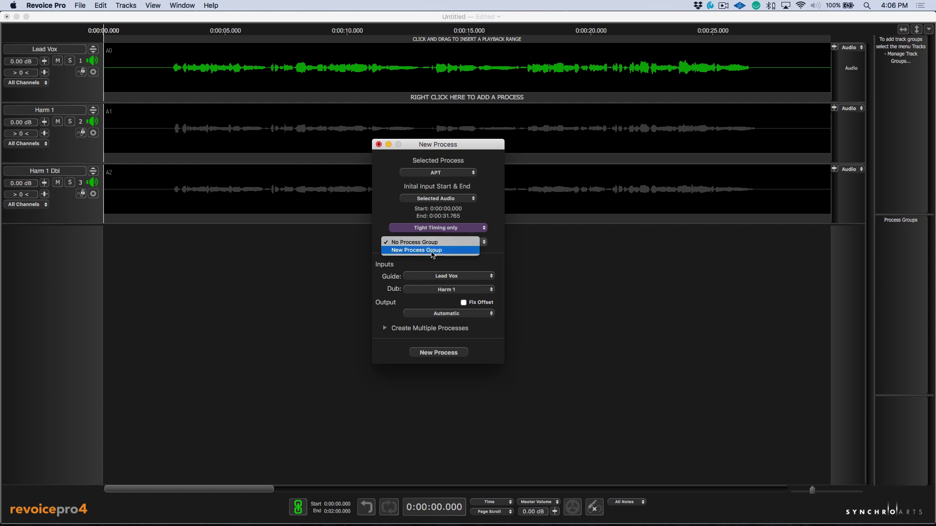
pyautogui.click(432, 251)
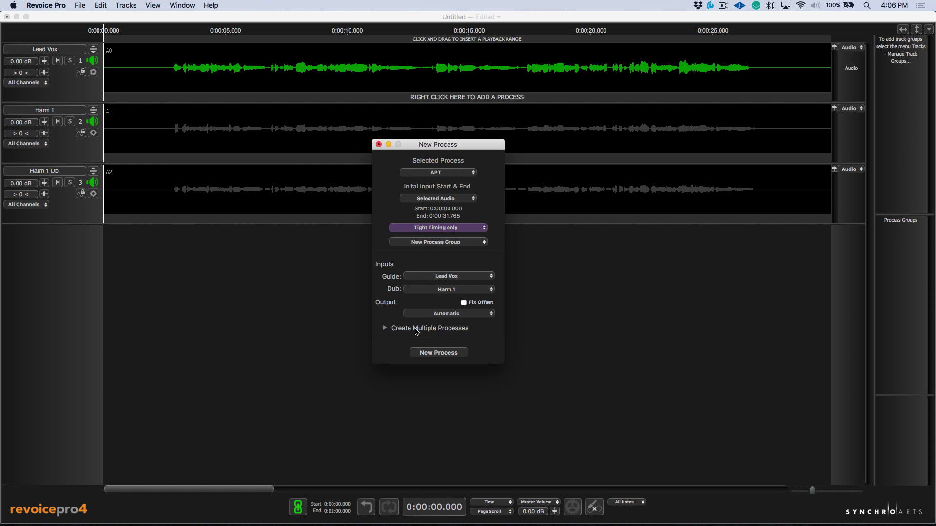
pyautogui.click(385, 328)
pyautogui.click(481, 314)
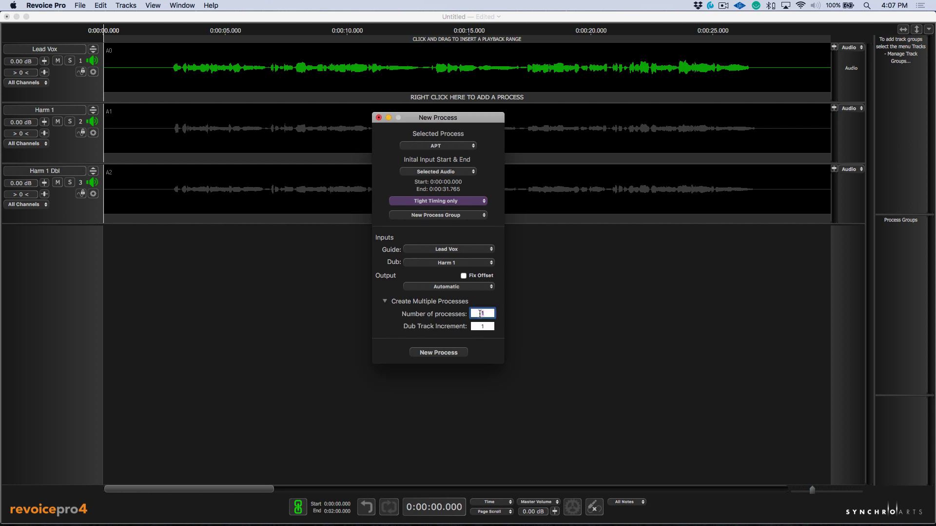
pyautogui.write('2')
pyautogui.click(438, 353)
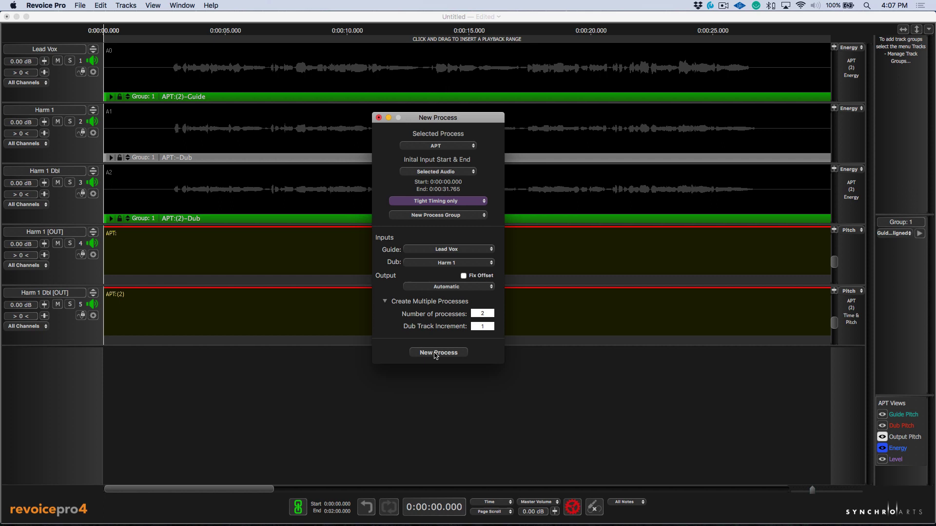
# Pan Harm 1 [OUT] to -100 and Harm 1 Dbl [OUT] to 100, then play and stop Group 1
pyautogui.click(378, 118)
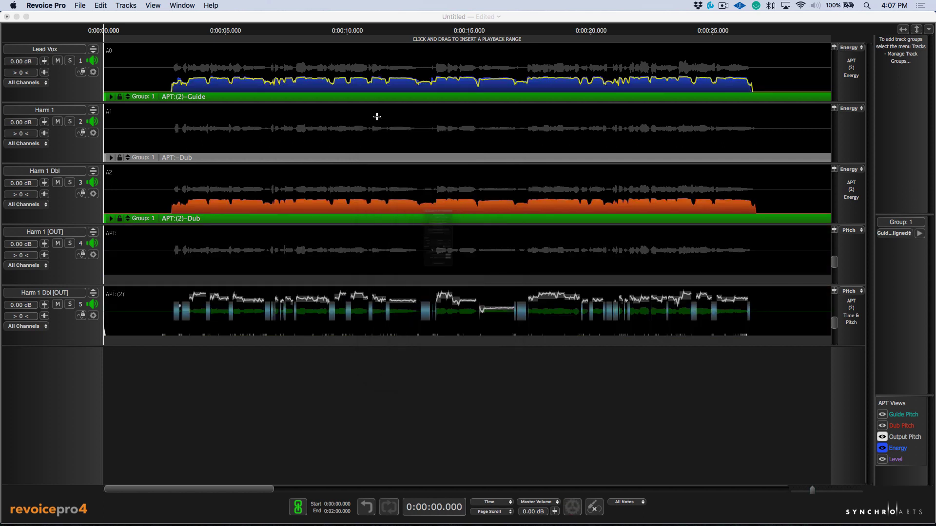
pyautogui.click(190, 54)
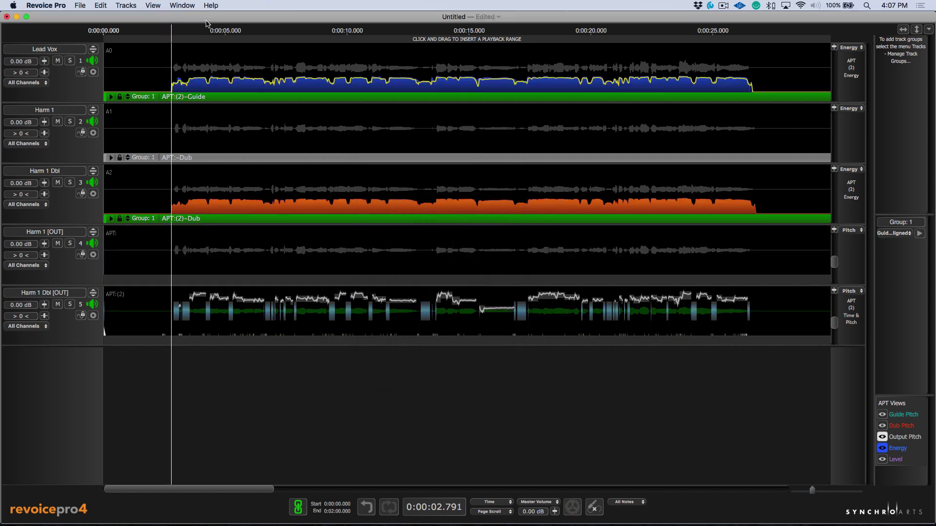
pyautogui.click(919, 236)
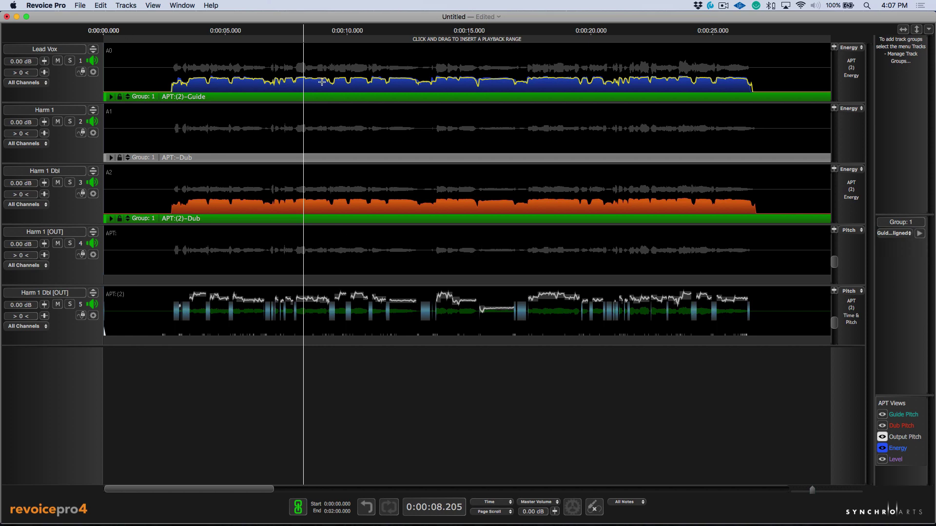
pyautogui.moveTo(45, 254); pyautogui.dragTo(49, 378)
pyautogui.moveTo(44, 316); pyautogui.dragTo(926, 148)
pyautogui.click(920, 234)
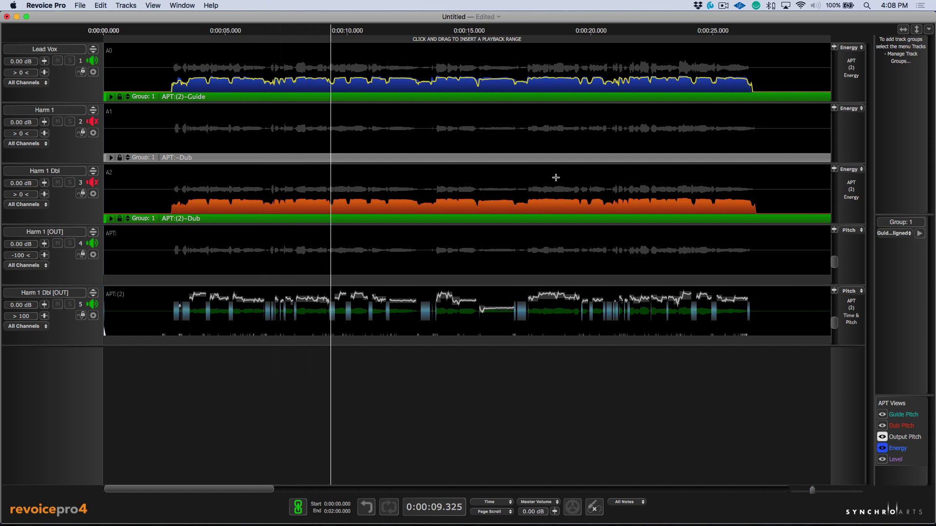
pyautogui.press('space')
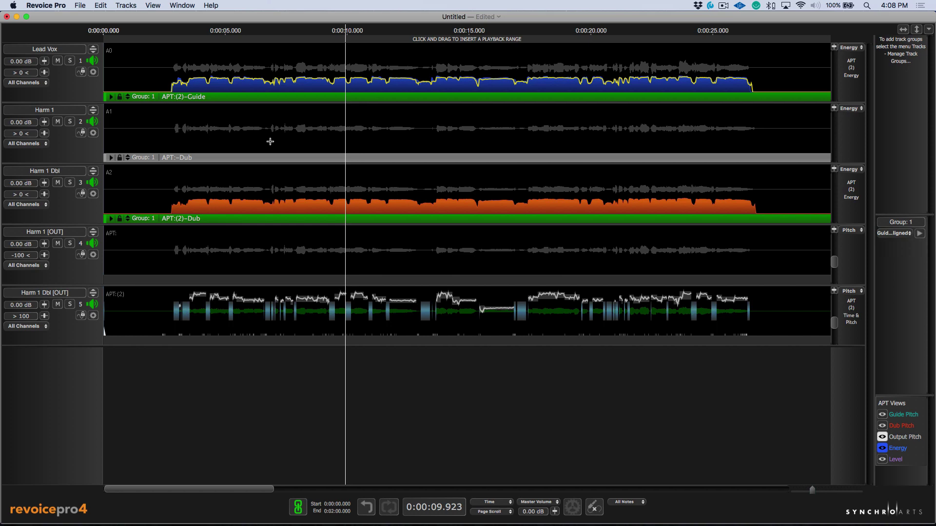
# Set Group 1's Timing Tolerance to 17 ms and enable its Pitch transfer option
pyautogui.click(265, 100)
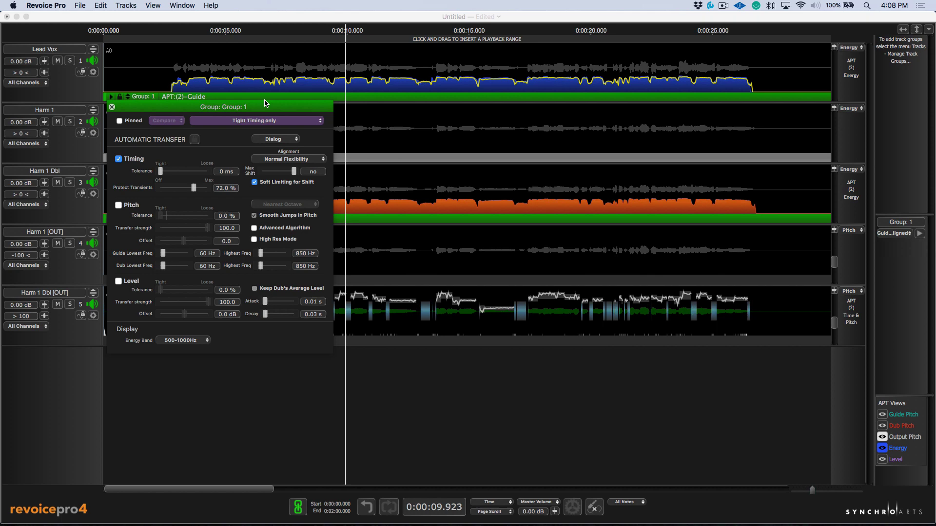
pyautogui.moveTo(247, 108); pyautogui.dragTo(434, 138)
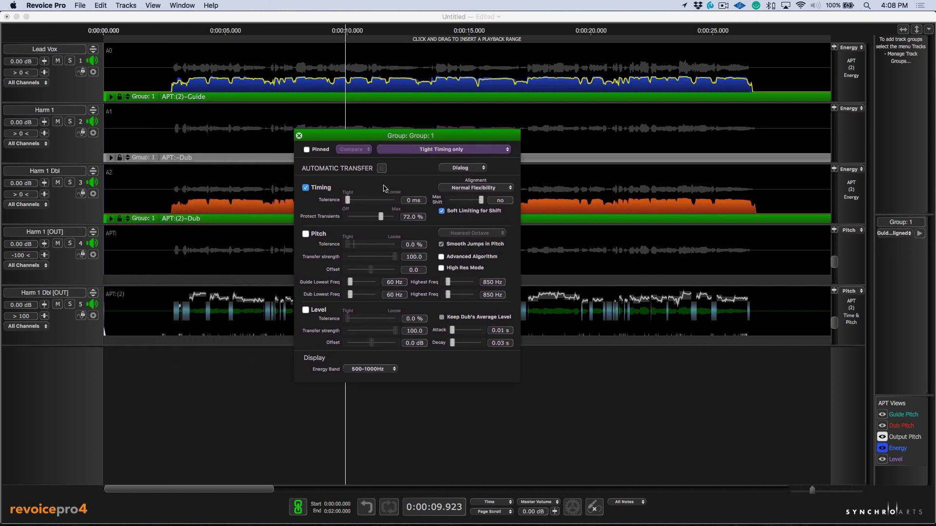
pyautogui.moveTo(348, 201); pyautogui.dragTo(351, 201)
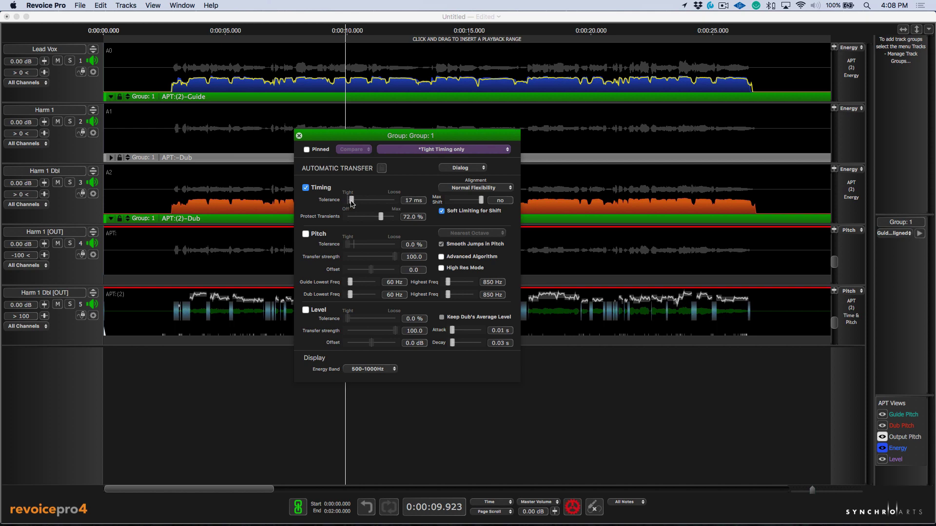
pyautogui.click(307, 235)
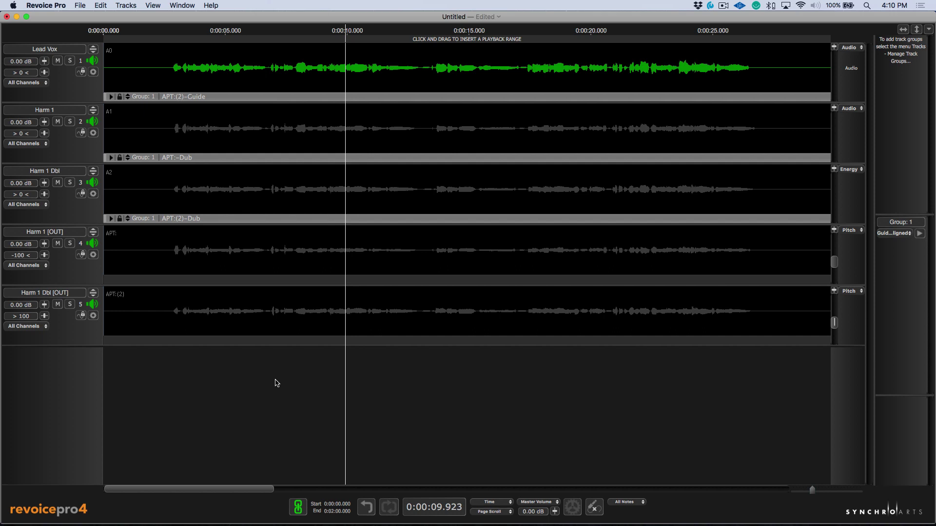
# Solo Lead Vox, expand it to fill the view, and open it in Warp zoomed in horizontally
pyautogui.click(69, 60)
pyautogui.click(94, 49)
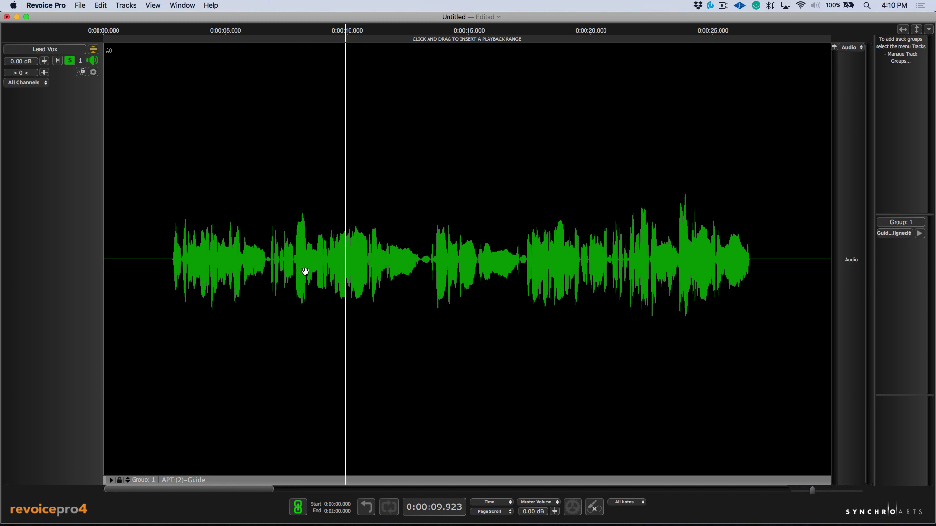
pyautogui.press('w')
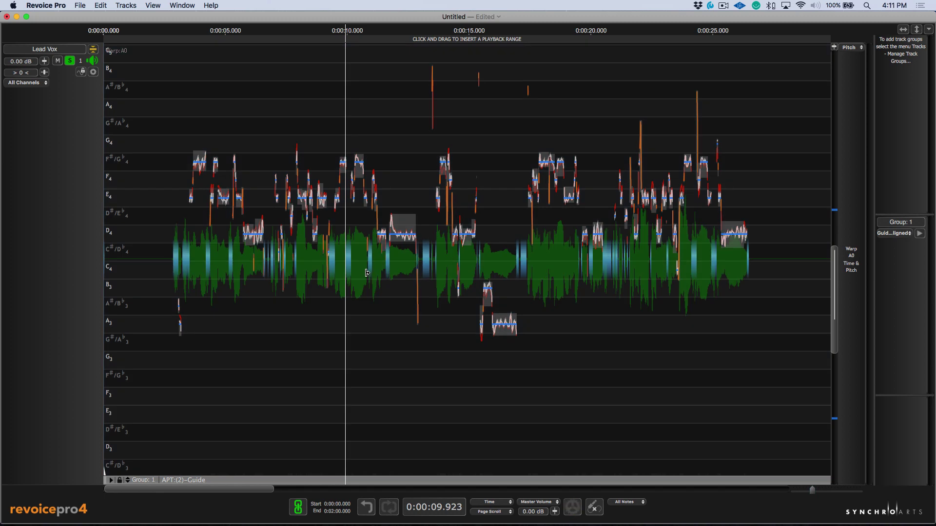
pyautogui.scroll(10, 367, 273)
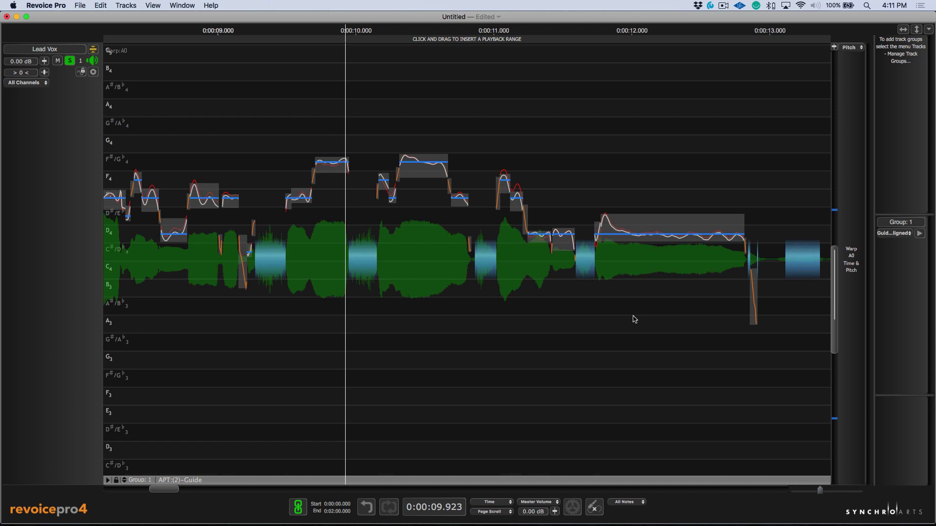
# Select the Lead Vox notes near 10–11 s with the Correct Pitch Tool and set Correction to 23.6 %
pyautogui.rightClick(486, 141)
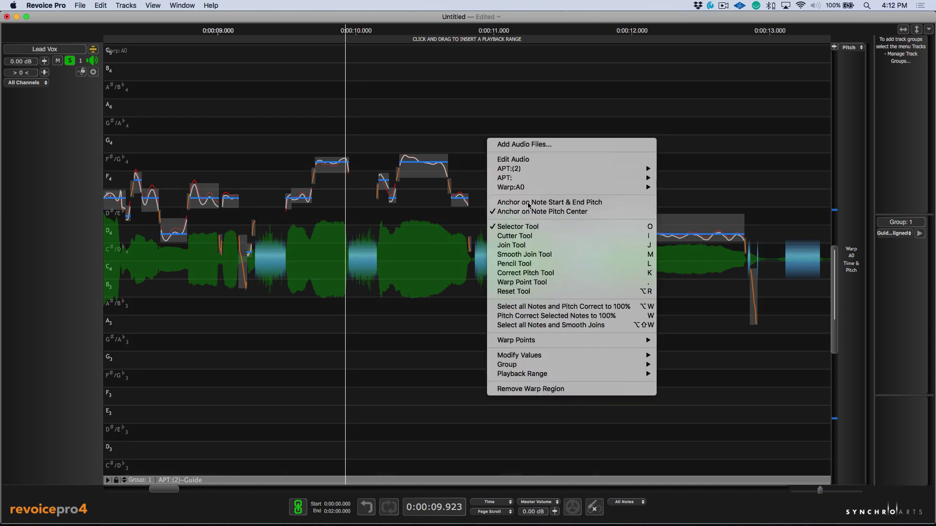
pyautogui.click(522, 273)
pyautogui.moveTo(404, 112); pyautogui.dragTo(639, 253)
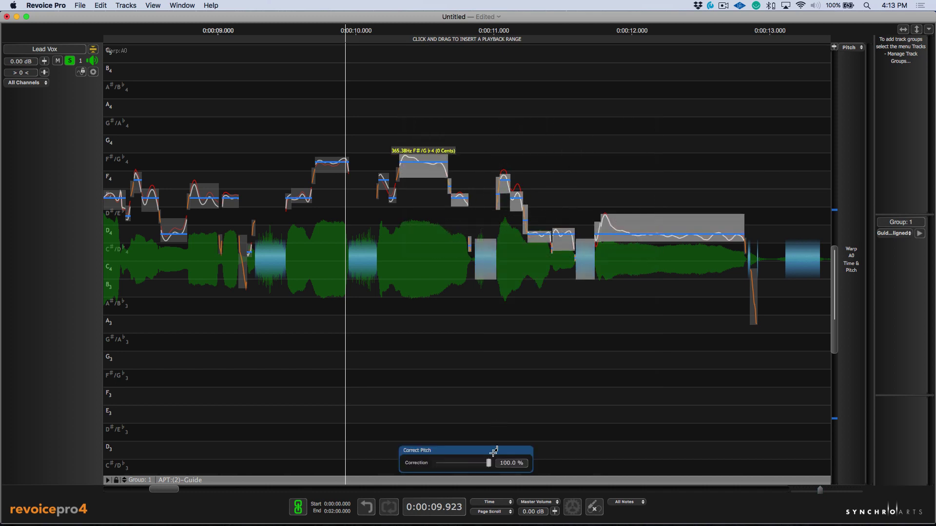
pyautogui.moveTo(489, 462); pyautogui.dragTo(463, 458)
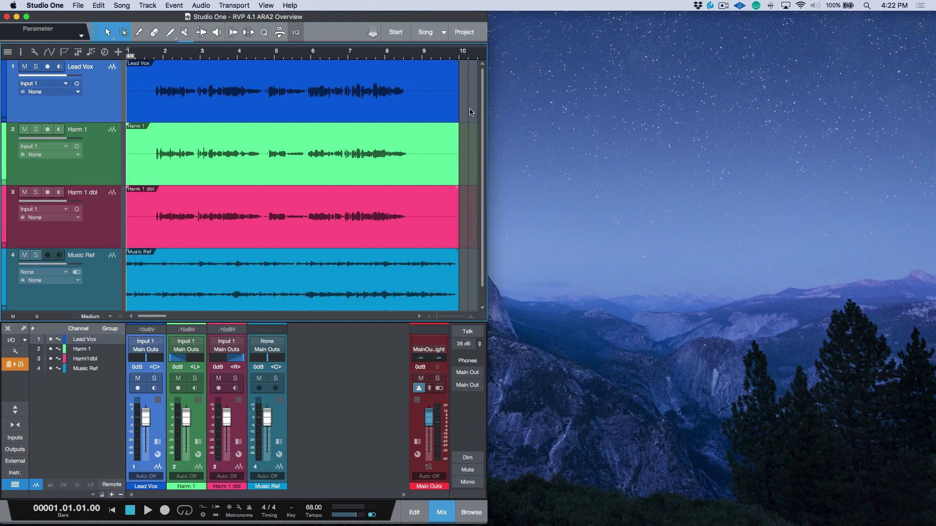
# Send the Lead Vox, Harm 1 and Harm 1 dbl events to Revoice Pro with Show enabled
pyautogui.moveTo(472, 113); pyautogui.dragTo(359, 205)
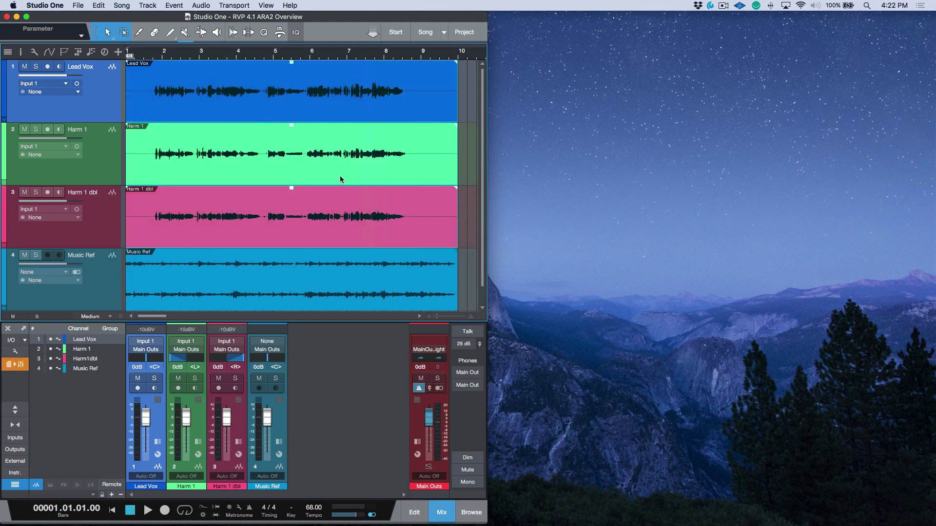
pyautogui.click(202, 5)
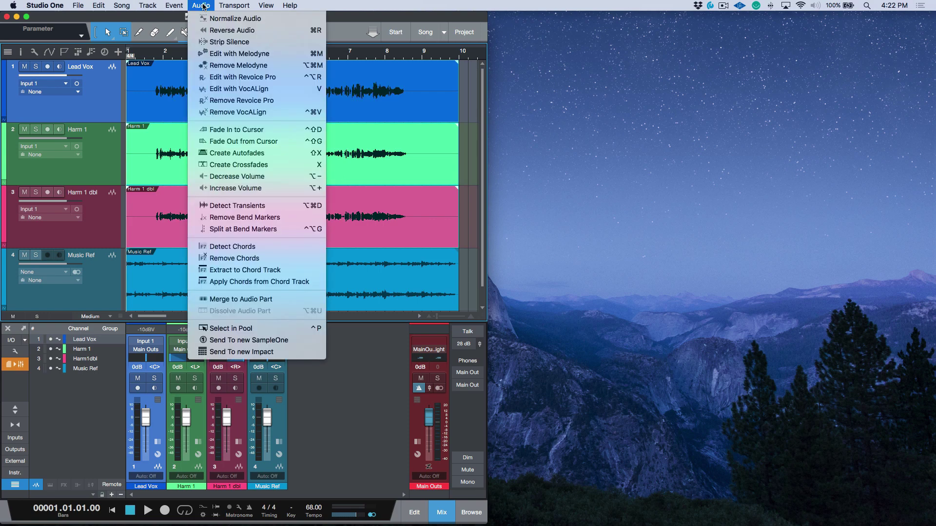
pyautogui.click(216, 77)
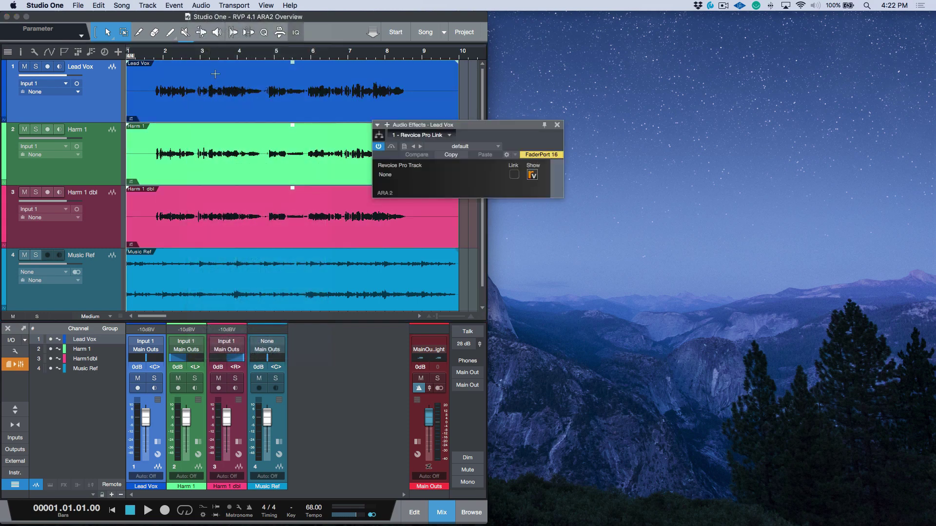
pyautogui.click(533, 175)
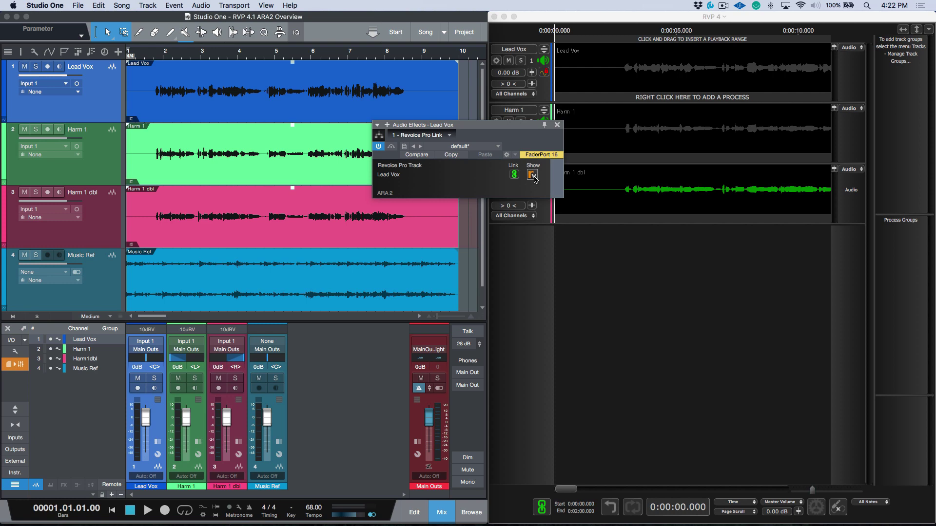
# Close the Revoice Pro link panel and colour the Harm 1 track lime
pyautogui.click(557, 125)
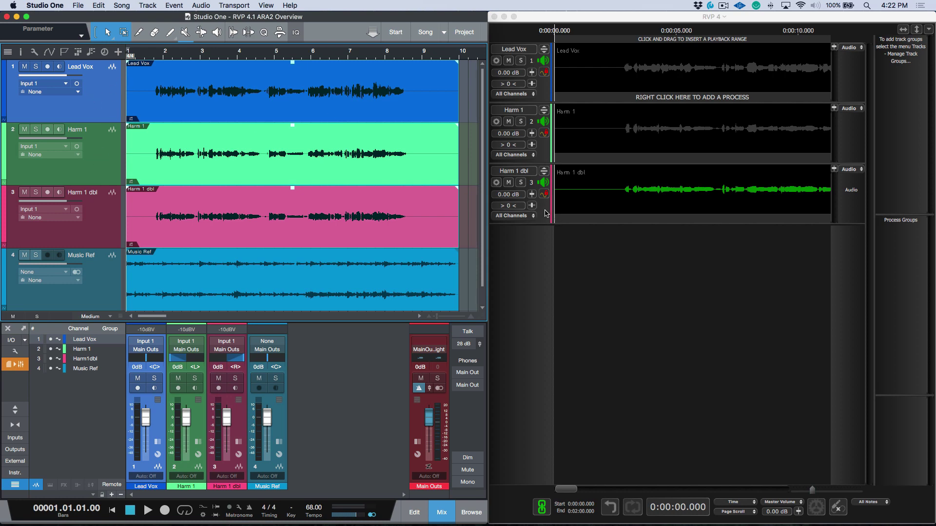
pyautogui.click(111, 159)
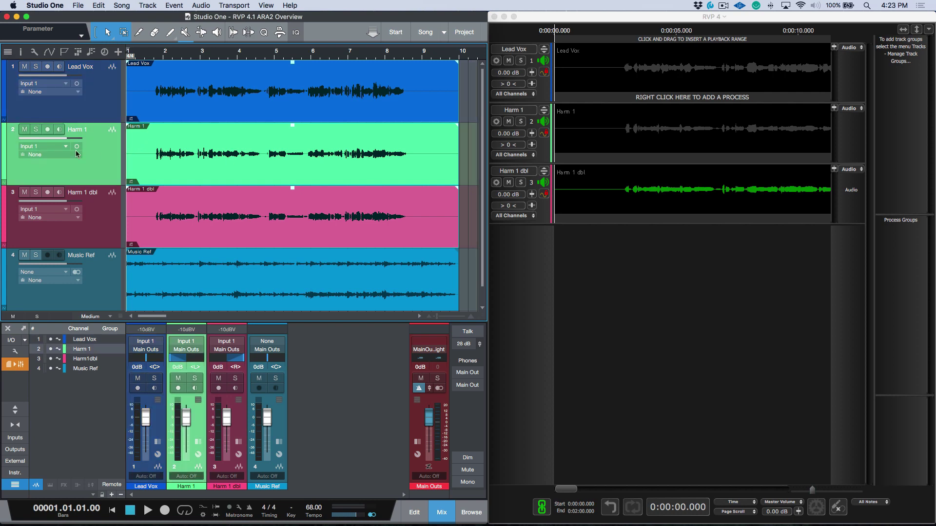
pyautogui.click(4, 162)
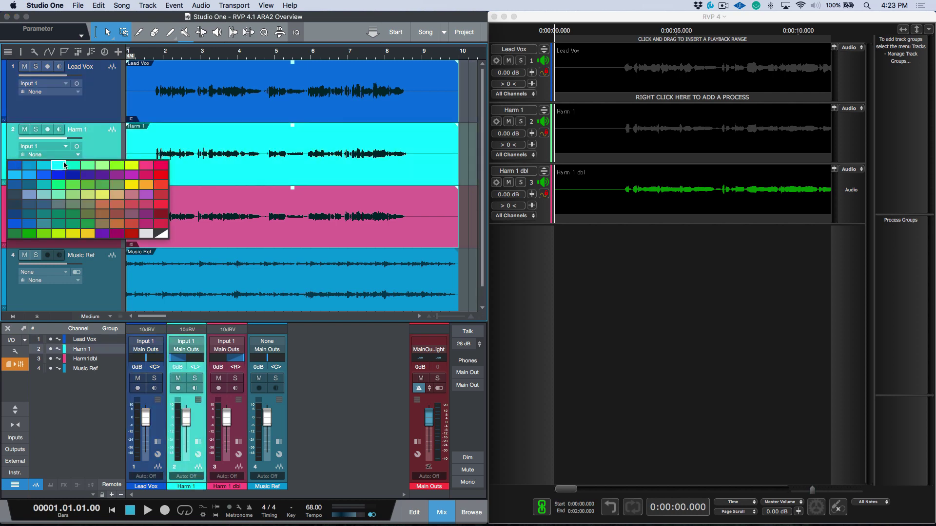
pyautogui.click(132, 168)
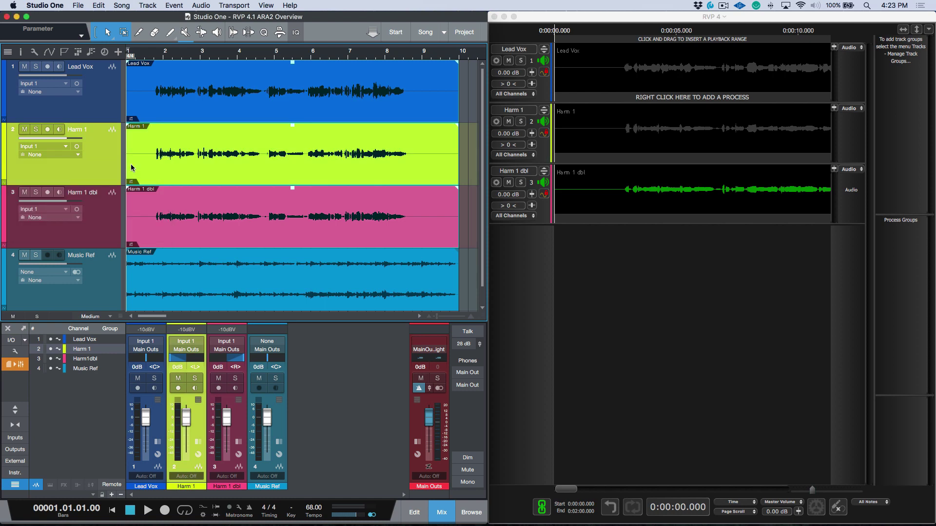
# Restore Harm 1 to mint green and bring the Revoice Pro window forward
pyautogui.click(5, 143)
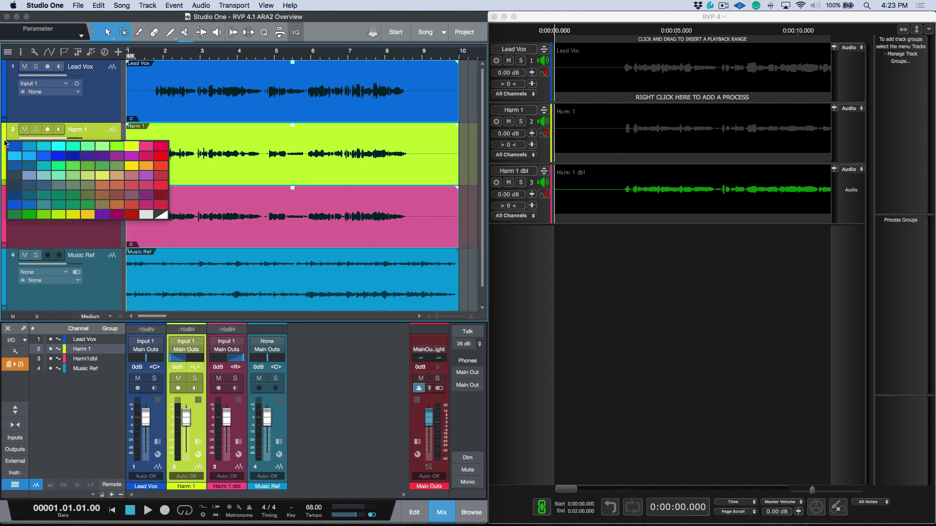
pyautogui.click(84, 145)
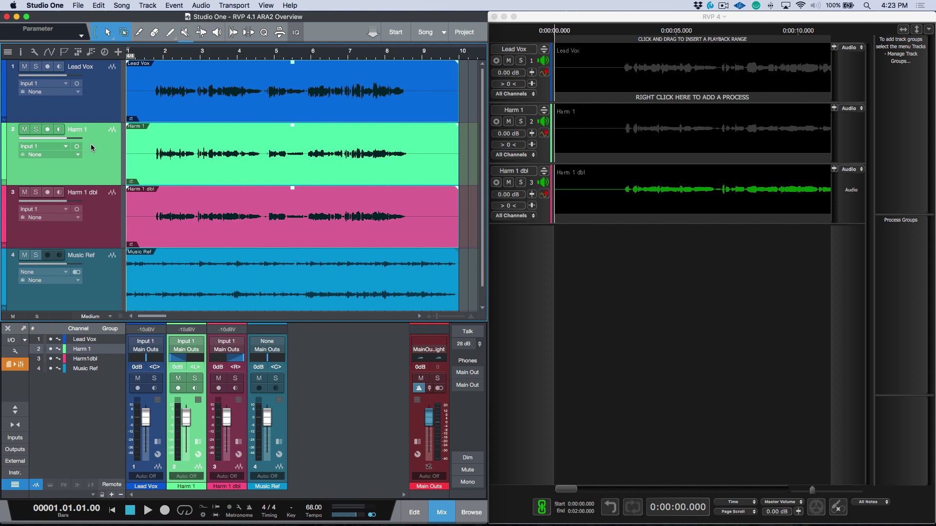
pyautogui.click(679, 272)
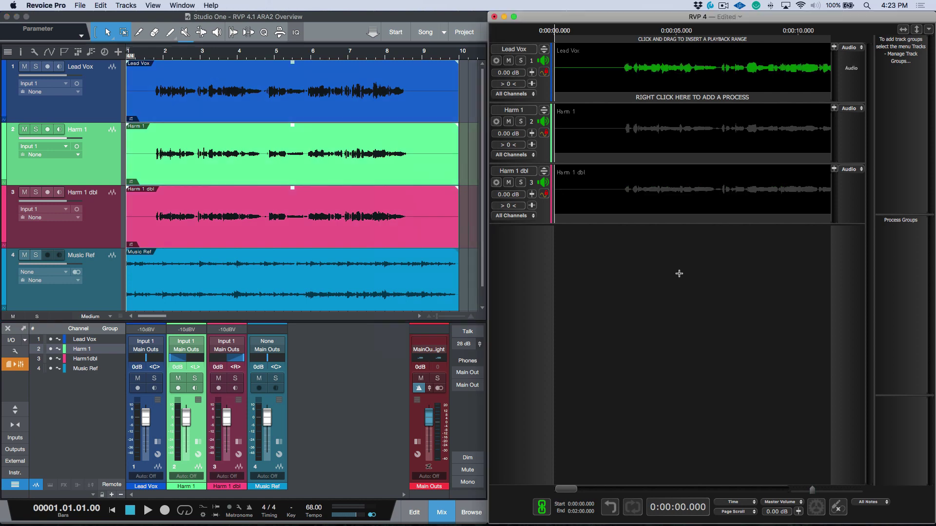